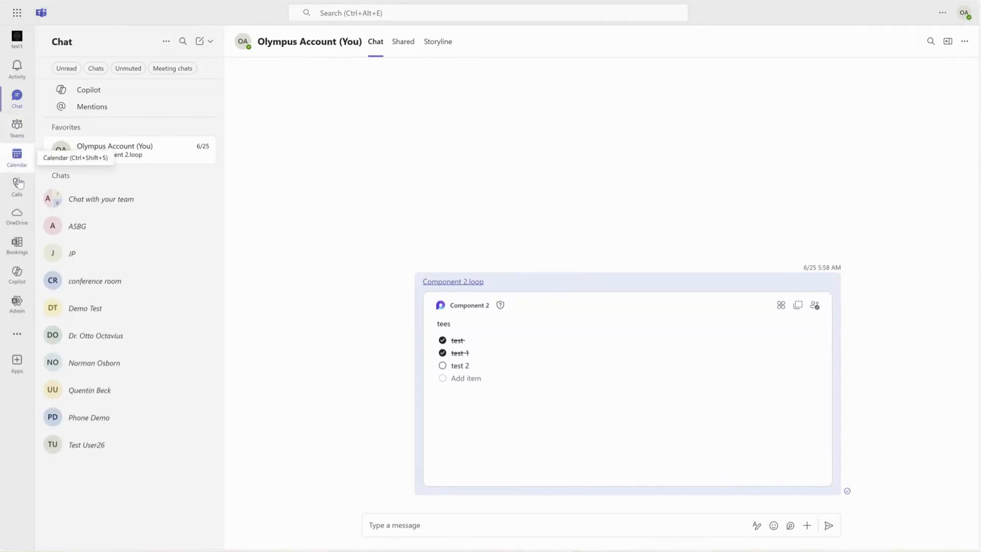
Step: Open the Workflows section of the Teams app store
{"action": "left_click", "coordinate": [18, 362]}
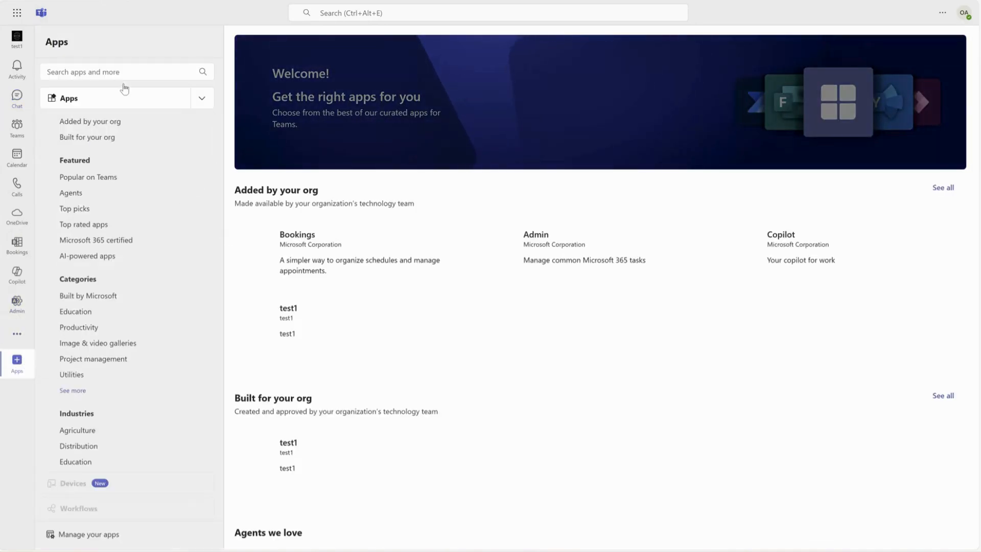
{"action": "left_click", "coordinate": [81, 72]}
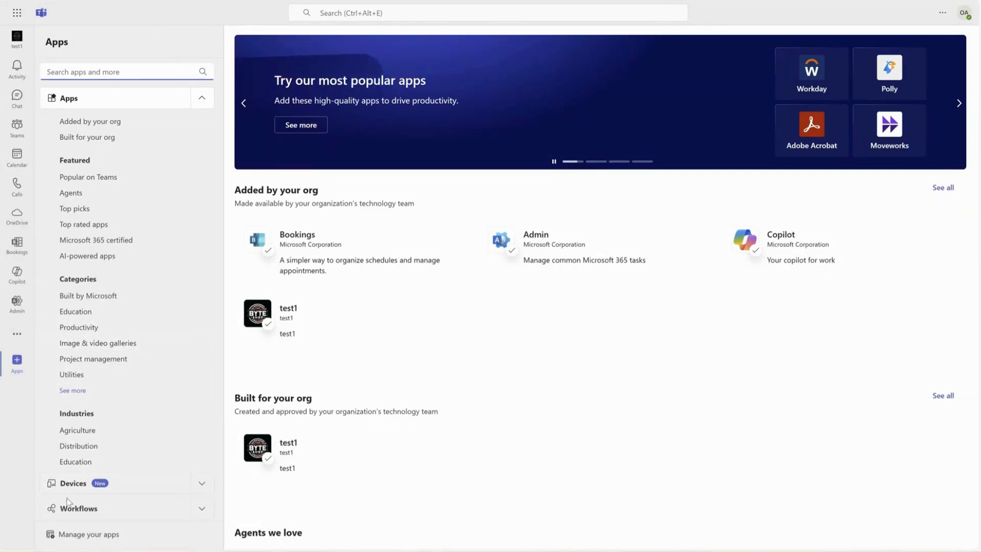
{"action": "left_click", "coordinate": [204, 513]}
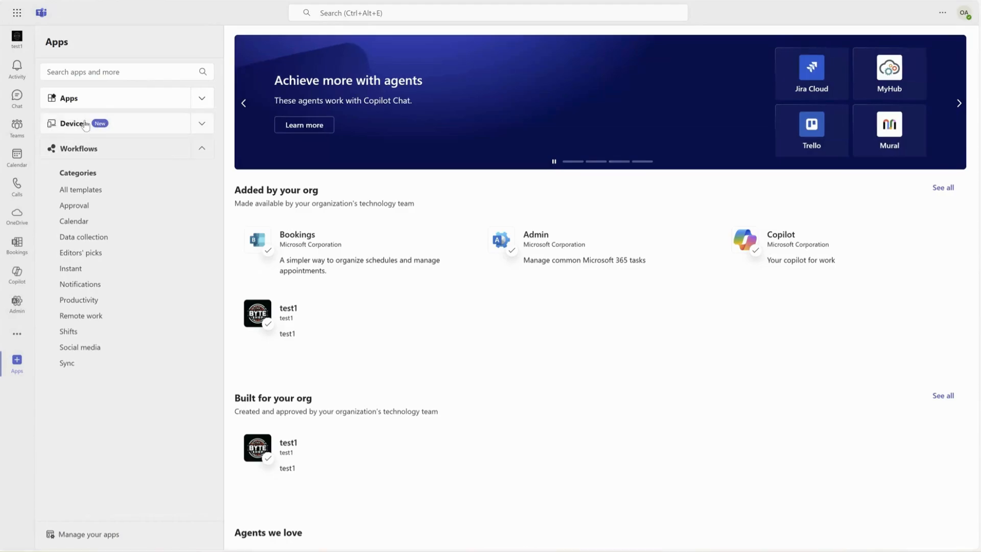
{"action": "left_click", "coordinate": [108, 154]}
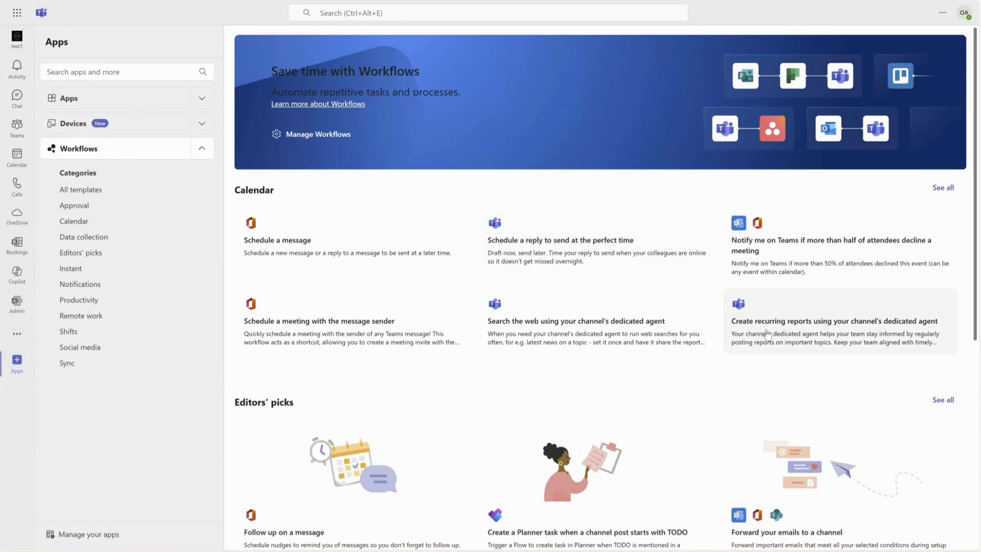
Step: Browse the available workflow templates, including the full list in the Calendar category
{"action": "scroll", "coordinate": [787, 337], "scroll_direction": "down", "scroll_amount": 4}
{"action": "scroll", "coordinate": [791, 337], "scroll_direction": "down", "scroll_amount": 2}
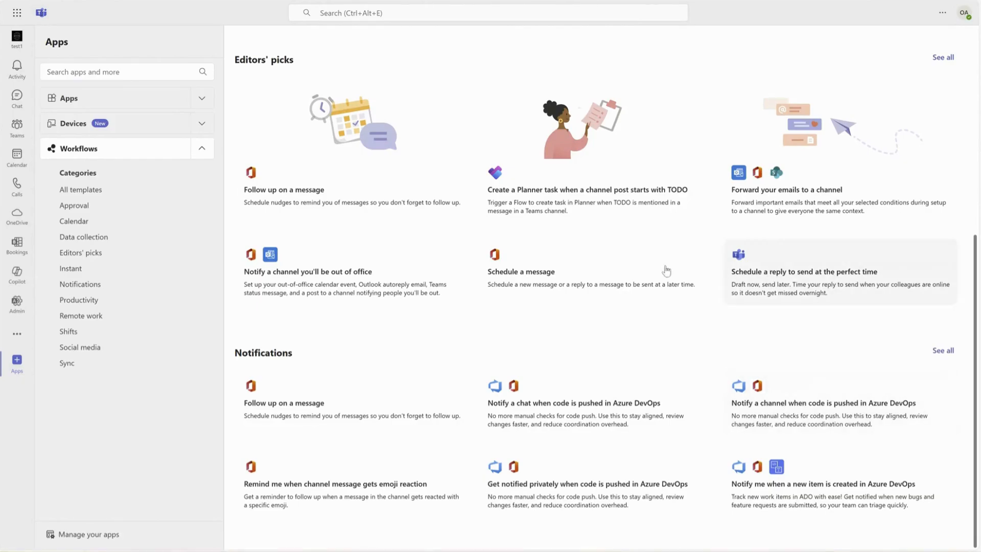
{"action": "scroll", "coordinate": [537, 268], "scroll_direction": "up", "scroll_amount": 5}
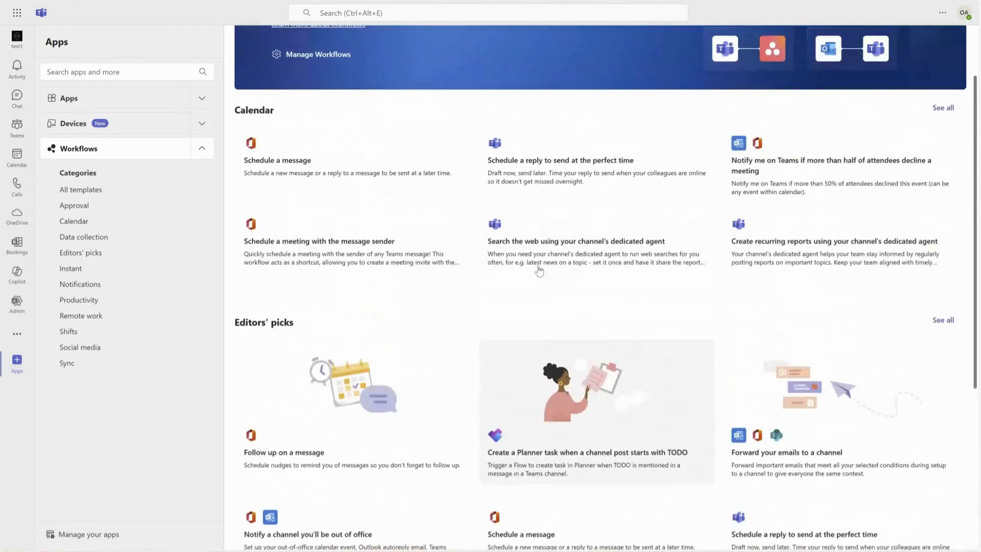
{"action": "left_click", "coordinate": [940, 108]}
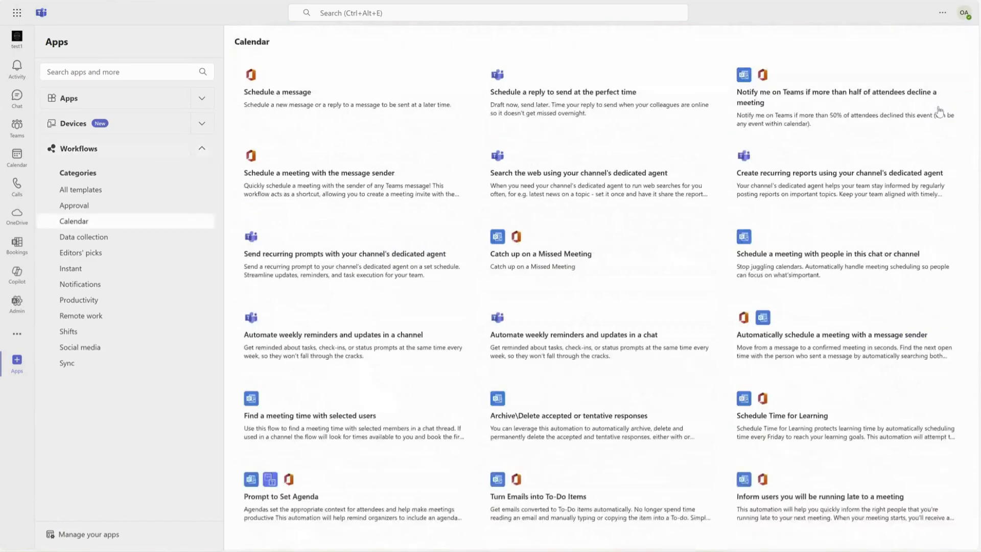
{"action": "scroll", "coordinate": [557, 223], "scroll_direction": "down", "scroll_amount": 2}
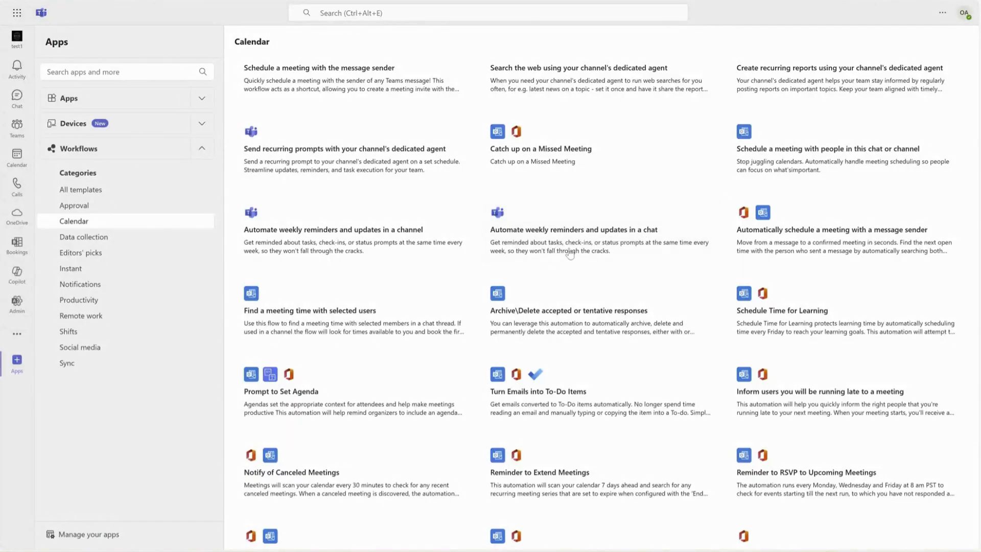
{"action": "scroll", "coordinate": [575, 236], "scroll_direction": "up", "scroll_amount": 2}
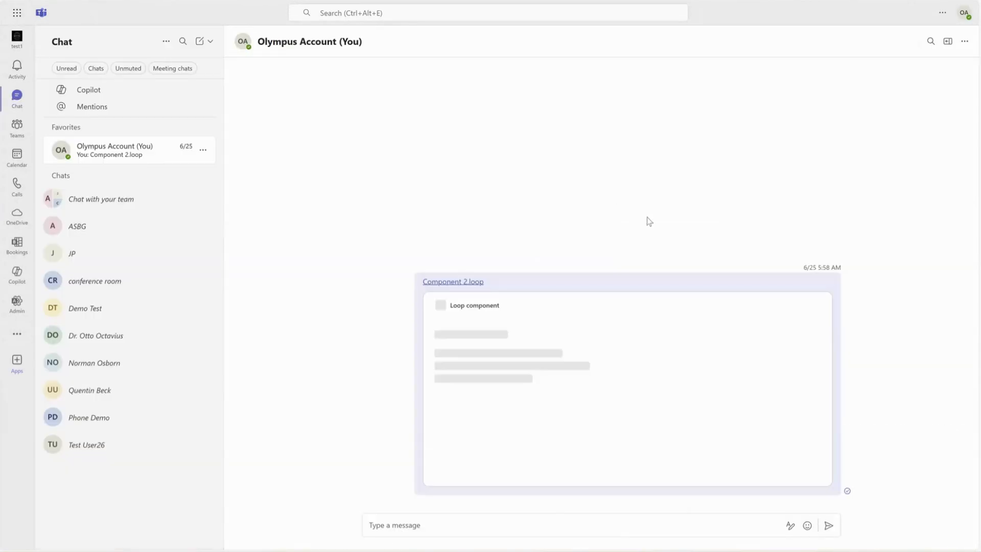
Step: Reopen the app store's Workflows section, go to workflow management and start building a new workflow from scratch
{"action": "left_click", "coordinate": [32, 360]}
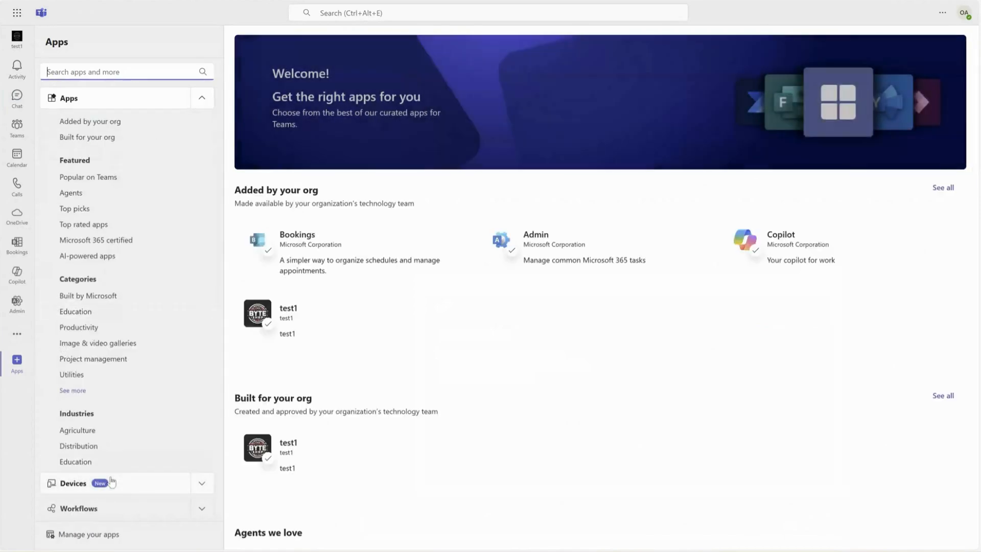
{"action": "left_click", "coordinate": [101, 508]}
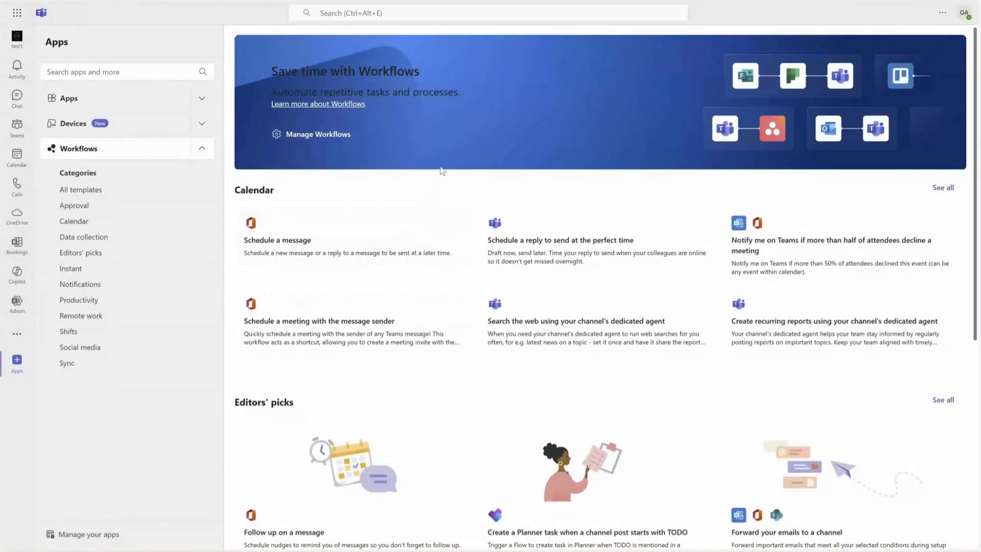
{"action": "left_click", "coordinate": [302, 136]}
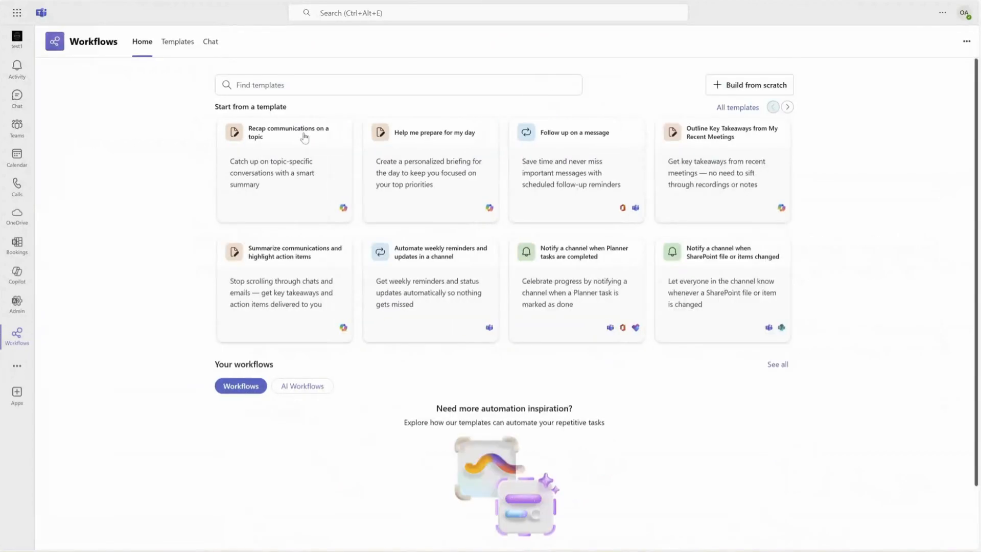
{"action": "left_click", "coordinate": [729, 89]}
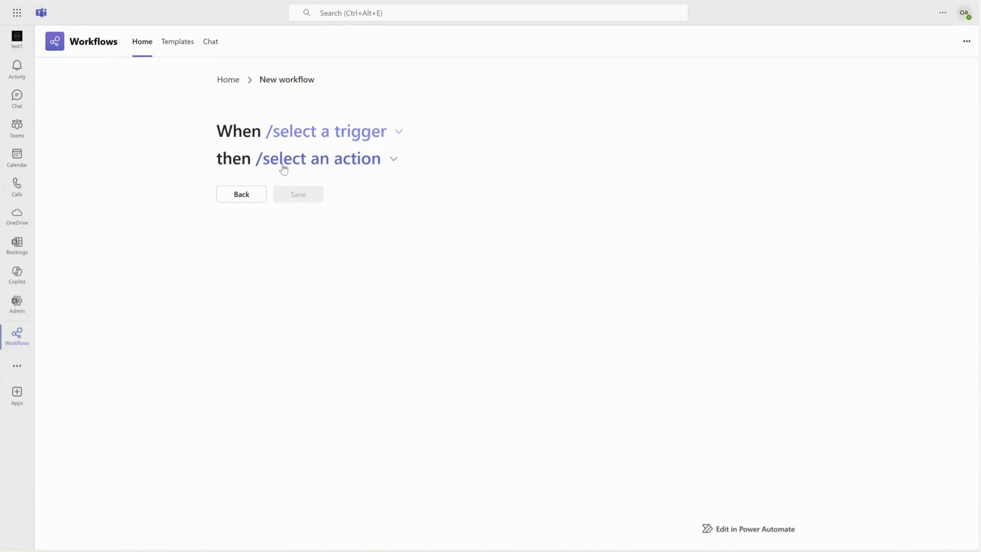
Step: Set the new workflow's trigger to the emoji reaction "Someone reacts in channel"
{"action": "left_click", "coordinate": [323, 137]}
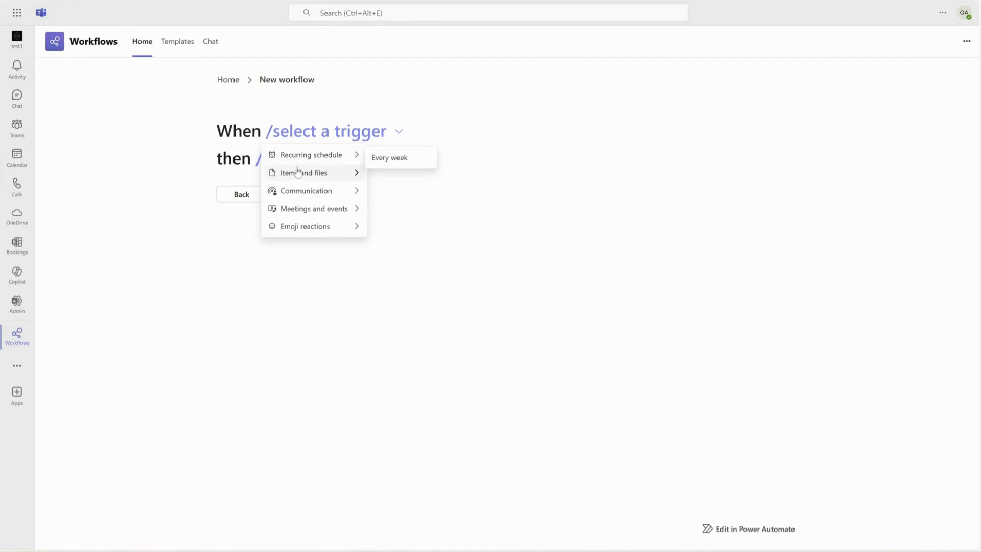
{"action": "mouse_move", "coordinate": [296, 177]}
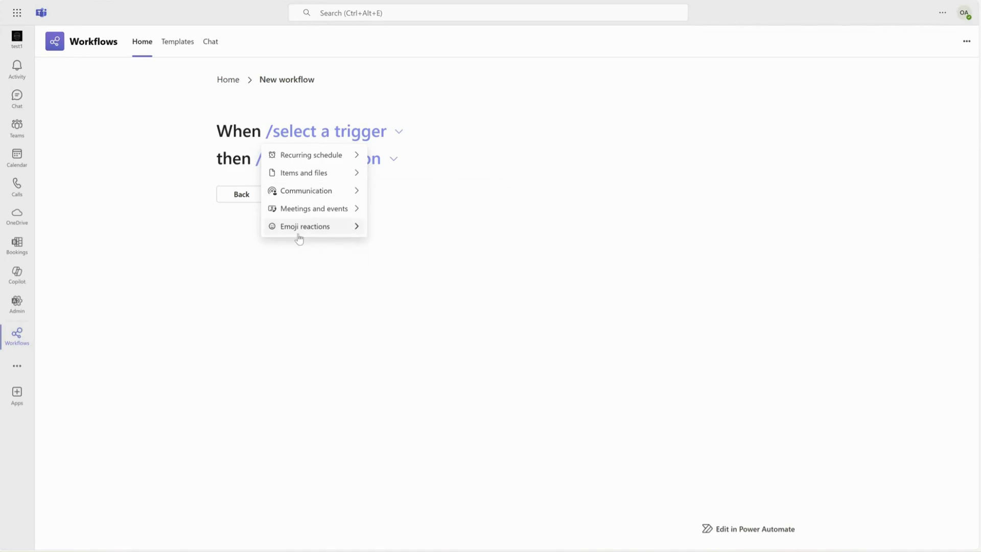
{"action": "mouse_move", "coordinate": [296, 233]}
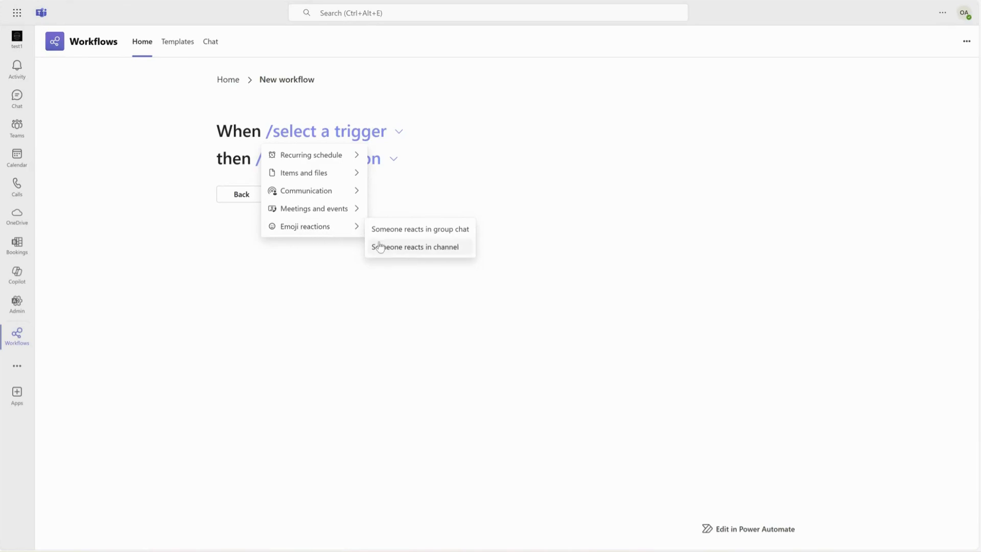
{"action": "left_click", "coordinate": [409, 247]}
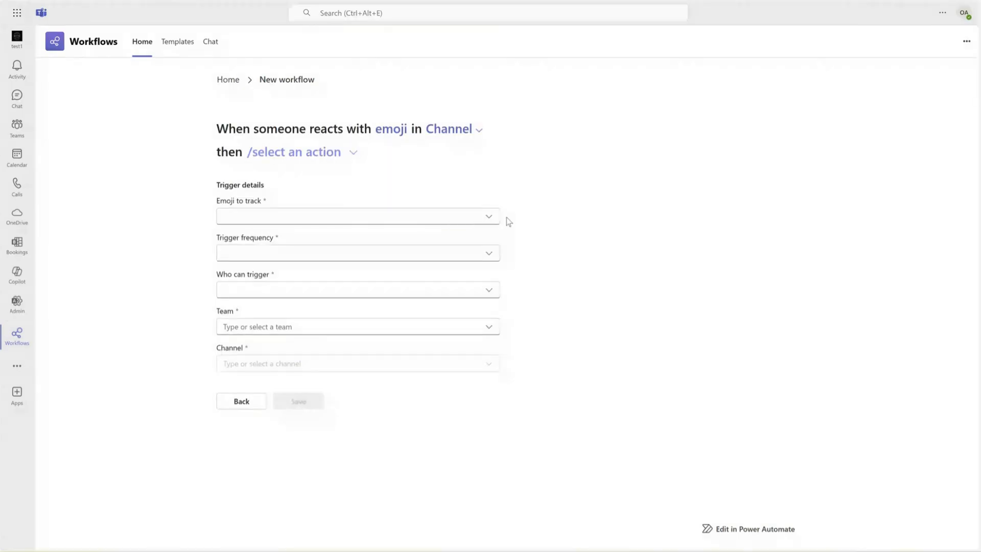
Step: Set the trigger to track the grinning face emoji, with First reaction only (once) as frequency and Everyone allowed to trigger it
{"action": "left_click", "coordinate": [489, 217]}
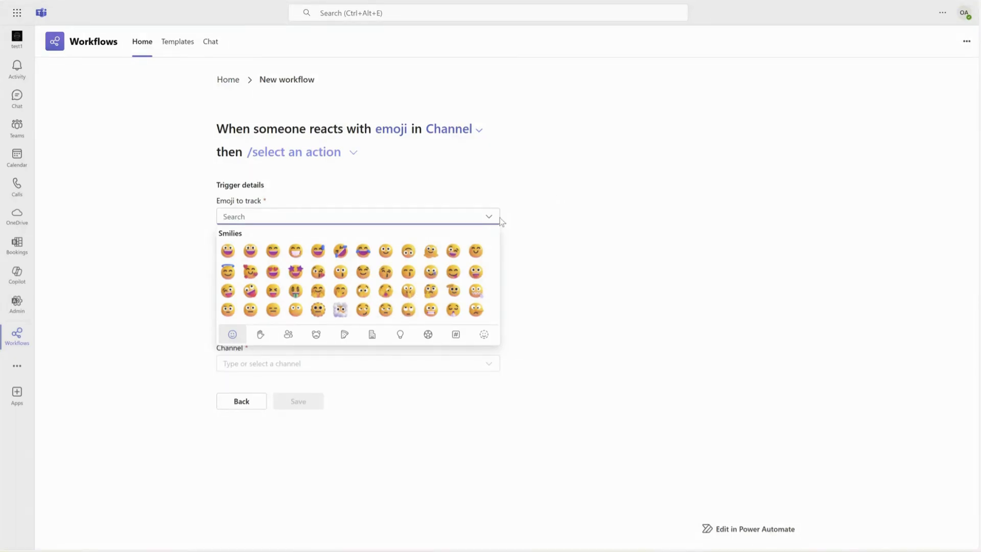
{"action": "left_click", "coordinate": [231, 252]}
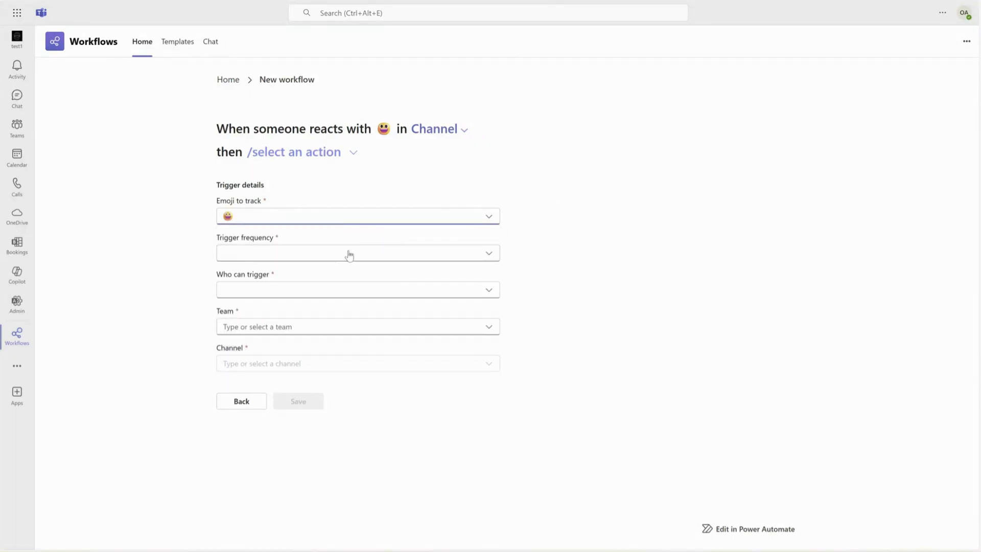
{"action": "left_click", "coordinate": [327, 255]}
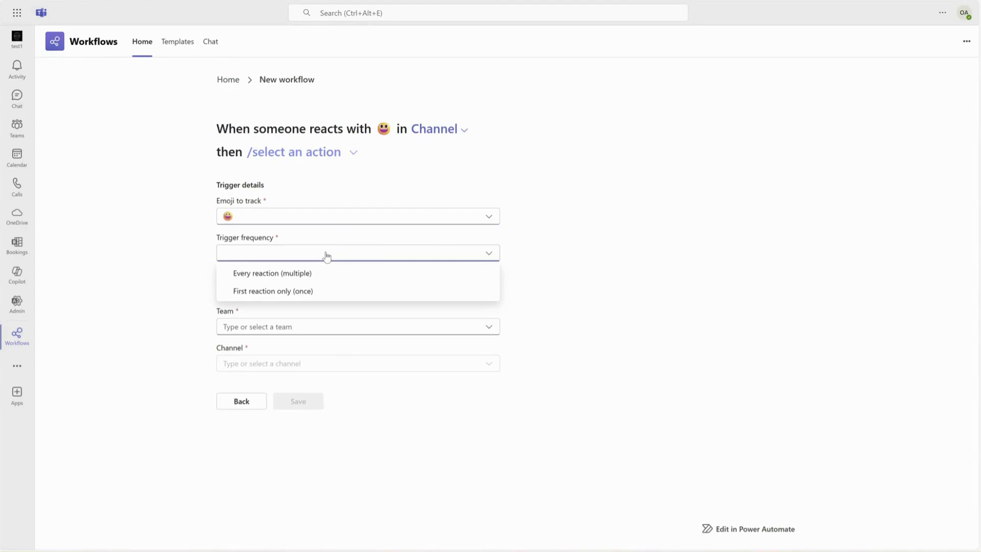
{"action": "left_click", "coordinate": [297, 292]}
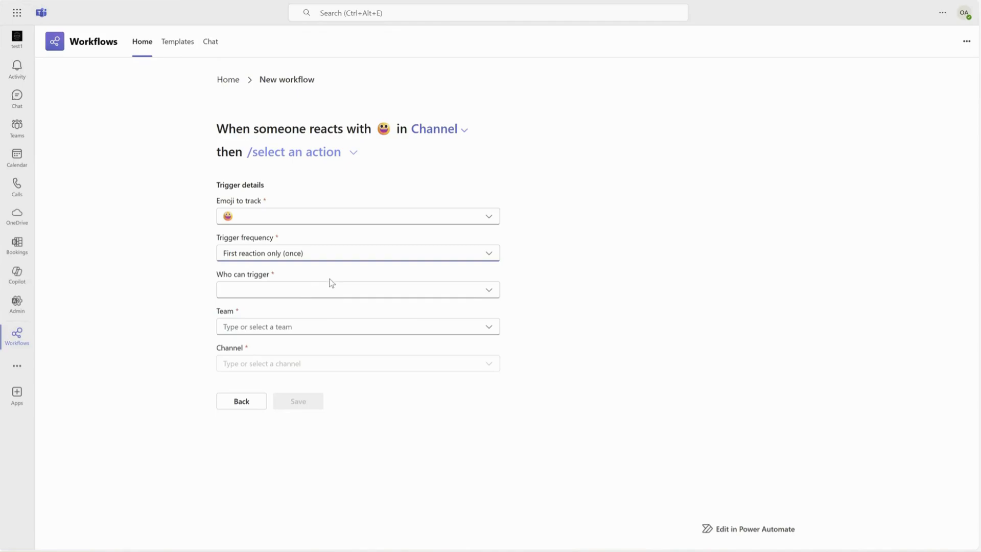
{"action": "left_click", "coordinate": [256, 289]}
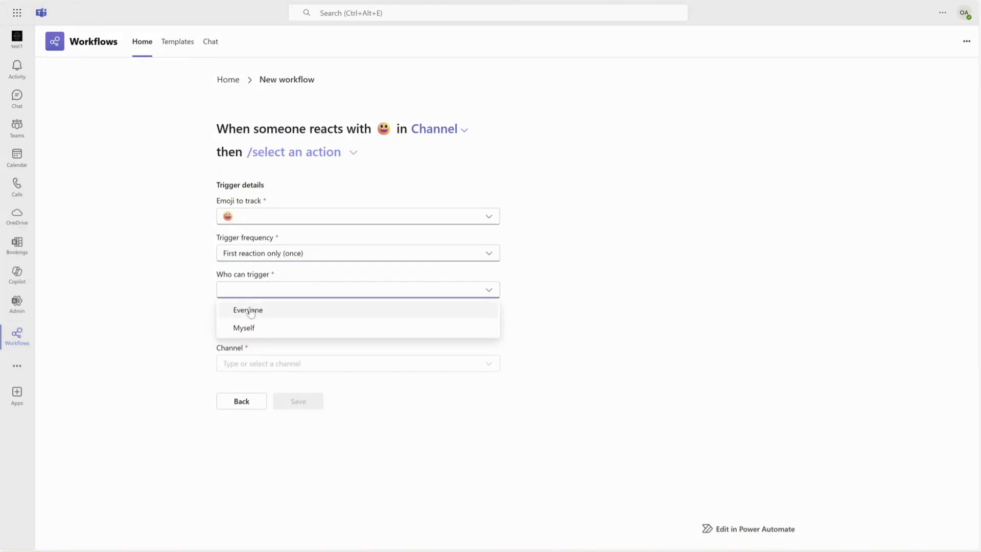
{"action": "left_click", "coordinate": [257, 311]}
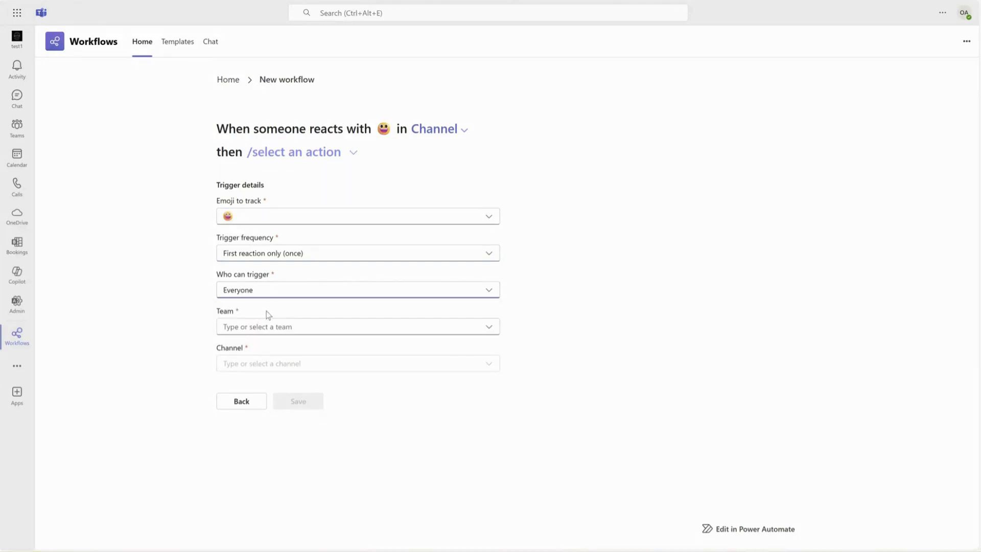
Step: Choose the AuditsolvDemo team and its General channel as the place the trigger monitors
{"action": "left_click", "coordinate": [248, 329]}
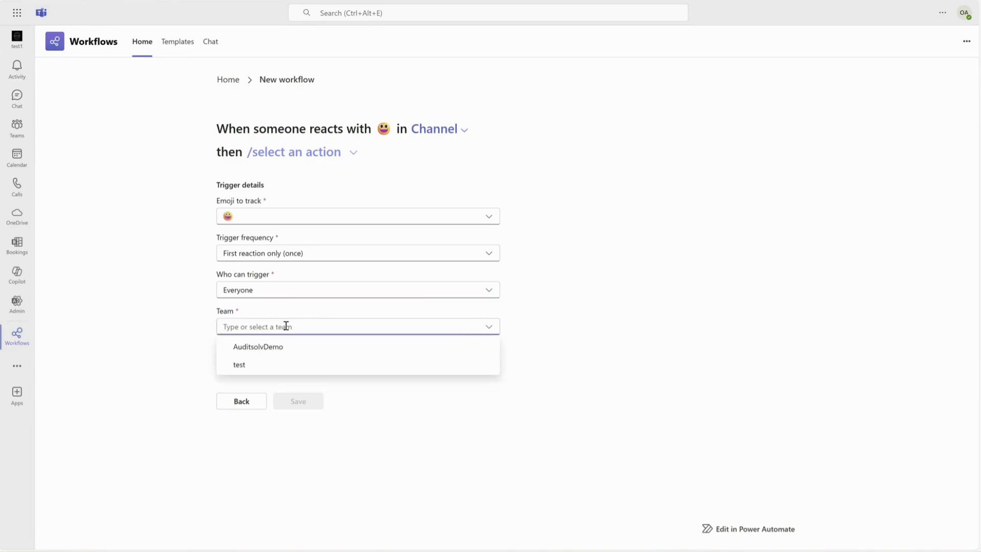
{"action": "left_click", "coordinate": [271, 343]}
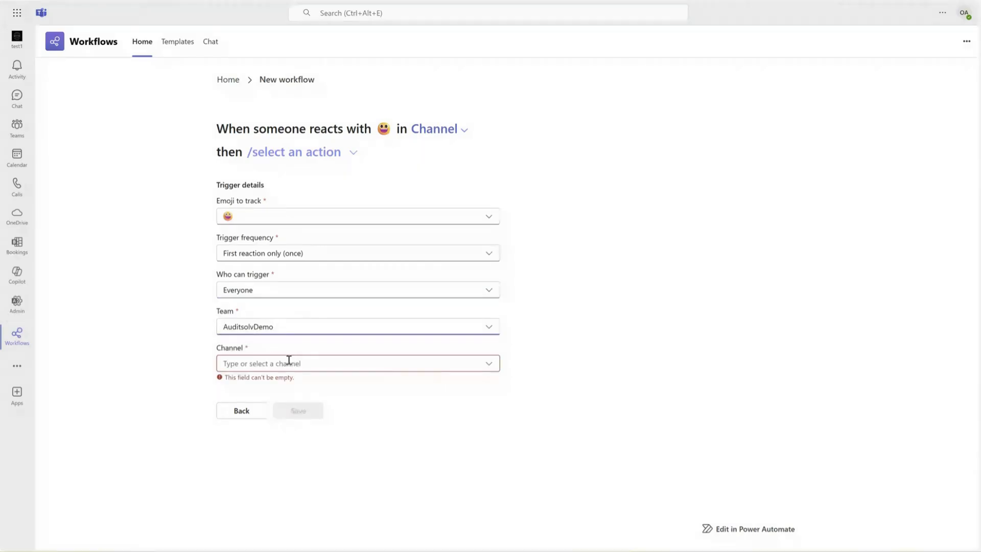
{"action": "left_click", "coordinate": [283, 364]}
{"action": "left_click", "coordinate": [261, 386]}
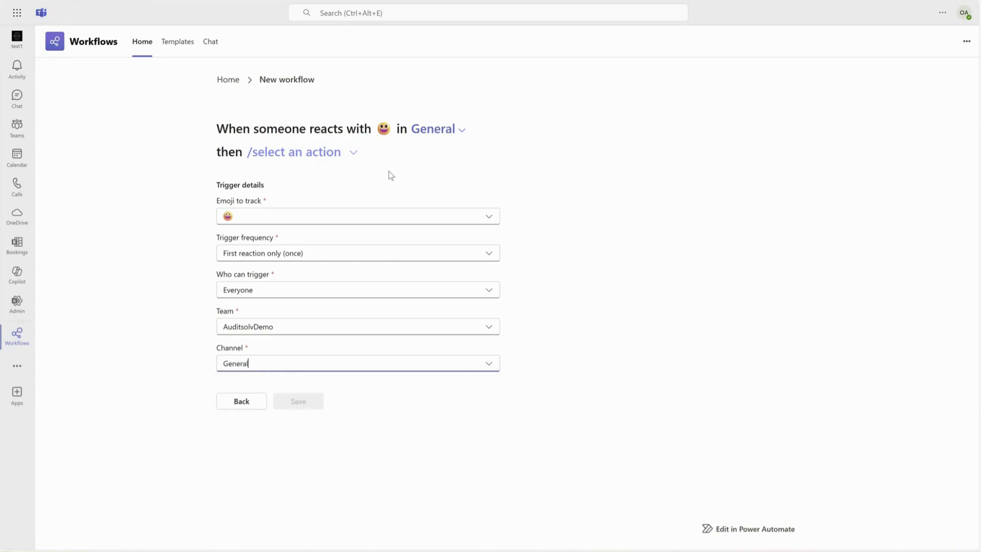
Step: Set the workflow's action to send a message in a channel, targeting the General channel of the AuditsolvDemo team
{"action": "left_click", "coordinate": [311, 153]}
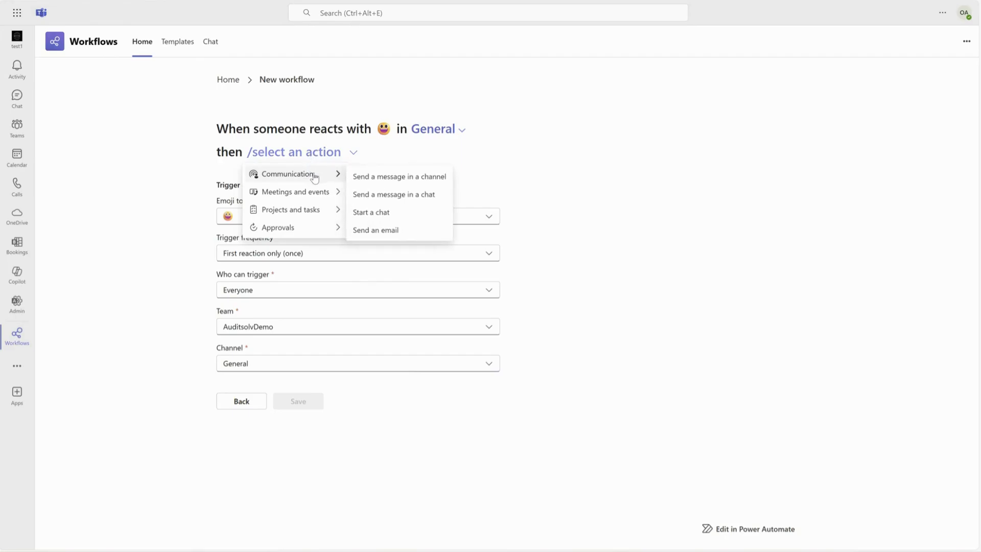
{"action": "left_click", "coordinate": [423, 179]}
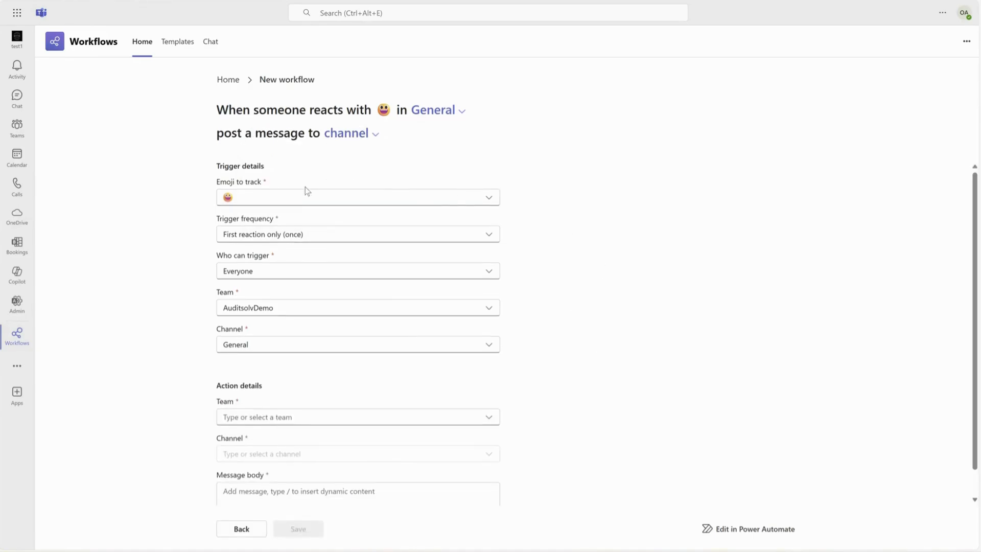
{"action": "scroll", "coordinate": [551, 265], "scroll_direction": "down", "scroll_amount": 1}
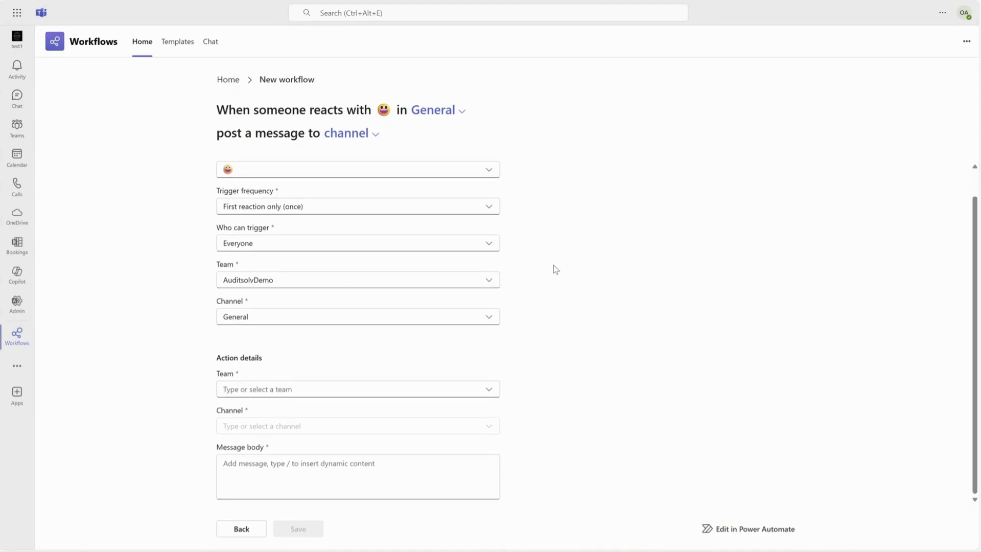
{"action": "left_click", "coordinate": [305, 390]}
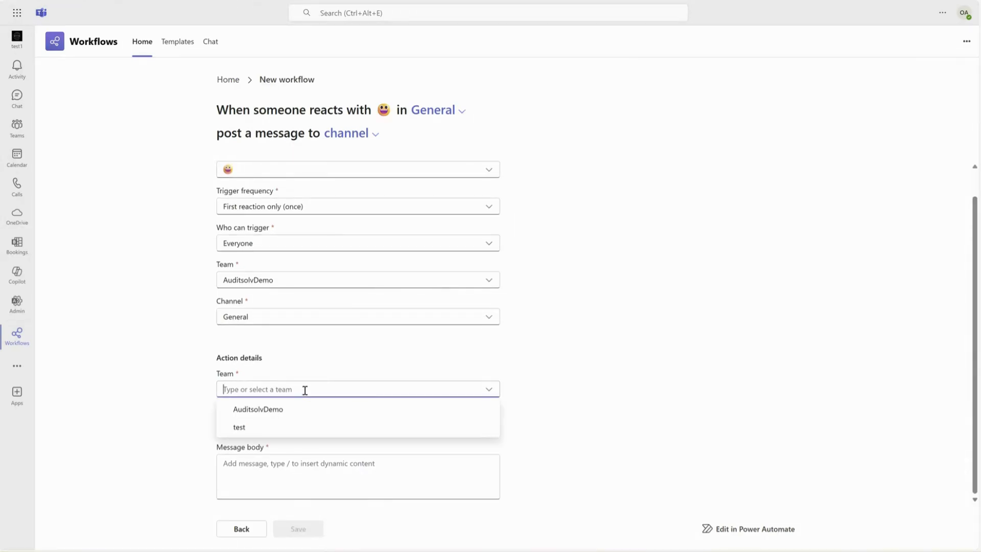
{"action": "left_click", "coordinate": [275, 410]}
{"action": "left_click", "coordinate": [278, 426]}
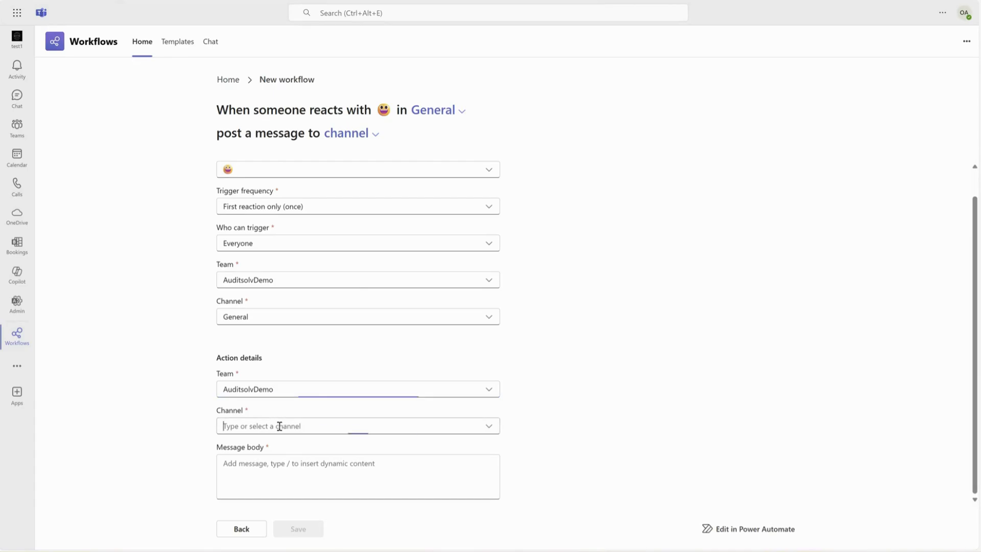
{"action": "left_click", "coordinate": [267, 449]}
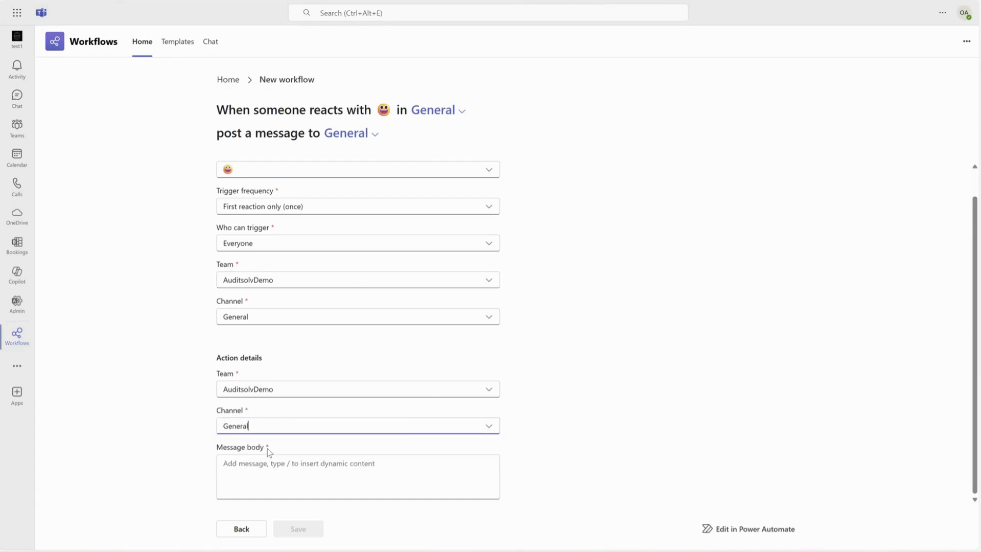
Step: Enter "Funny! LOL!" as the action's message body and save the workflow
{"action": "left_click", "coordinate": [287, 470]}
{"action": "type", "text": "grea"}
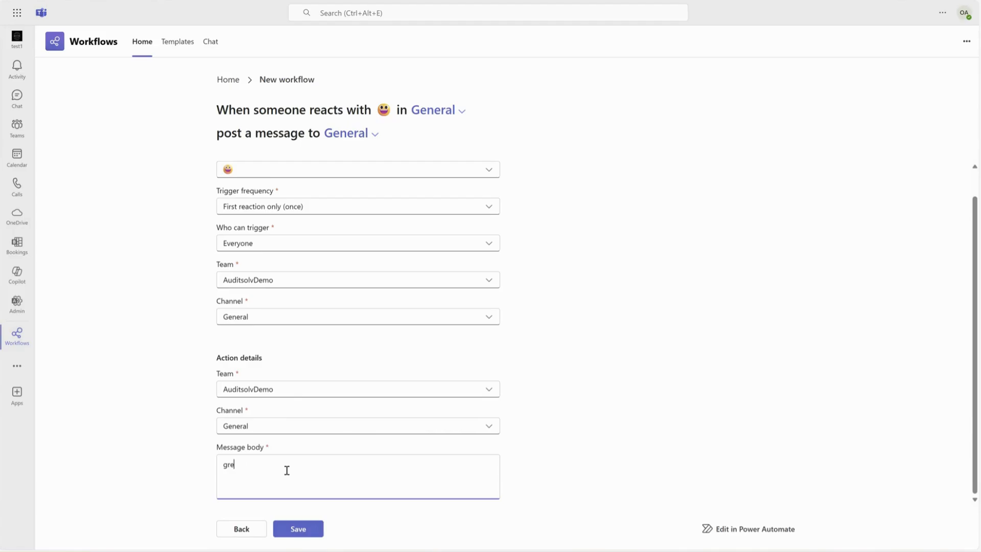
{"action": "key", "text": "BackSpace"}
{"action": "key", "text": "BackSpace"}
{"action": "key", "text": "BackSpace"}
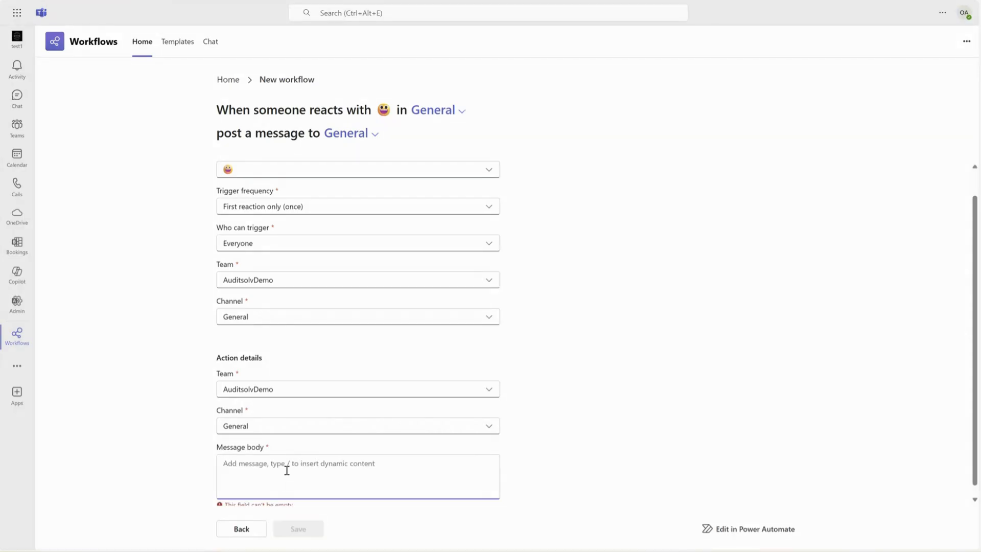
{"action": "type", "text": "Funny!  LOL!"}
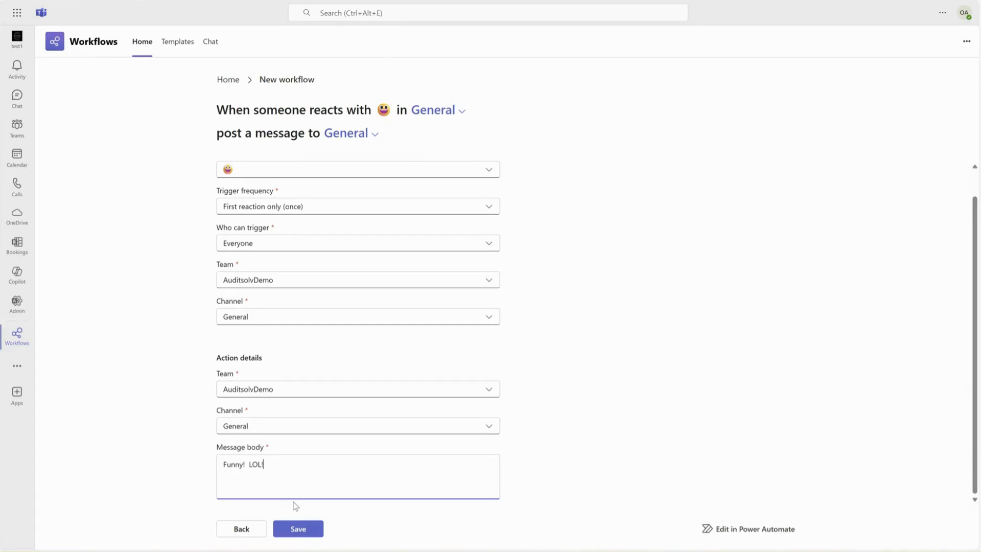
{"action": "left_click", "coordinate": [298, 529]}
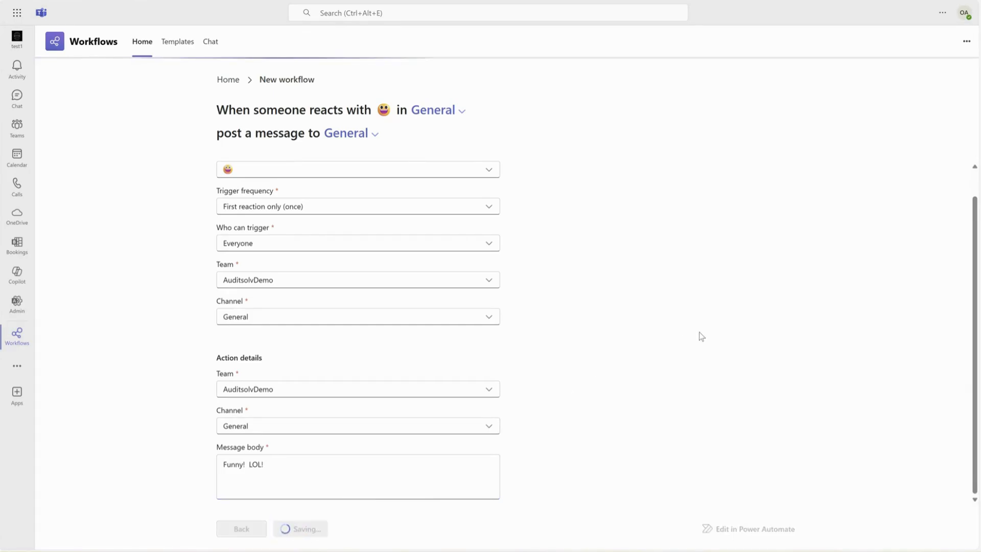